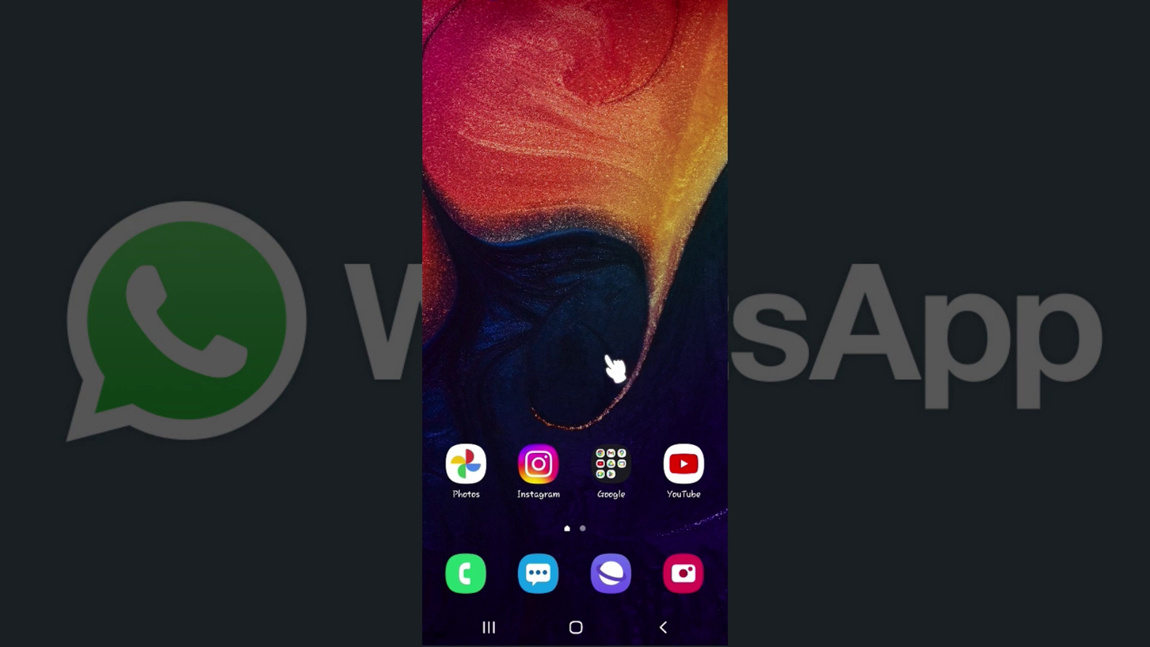
- Launch WhatsApp from the second page of the Android app drawer
drag(590, 382, 558, 180)
drag(655, 338, 488, 385)
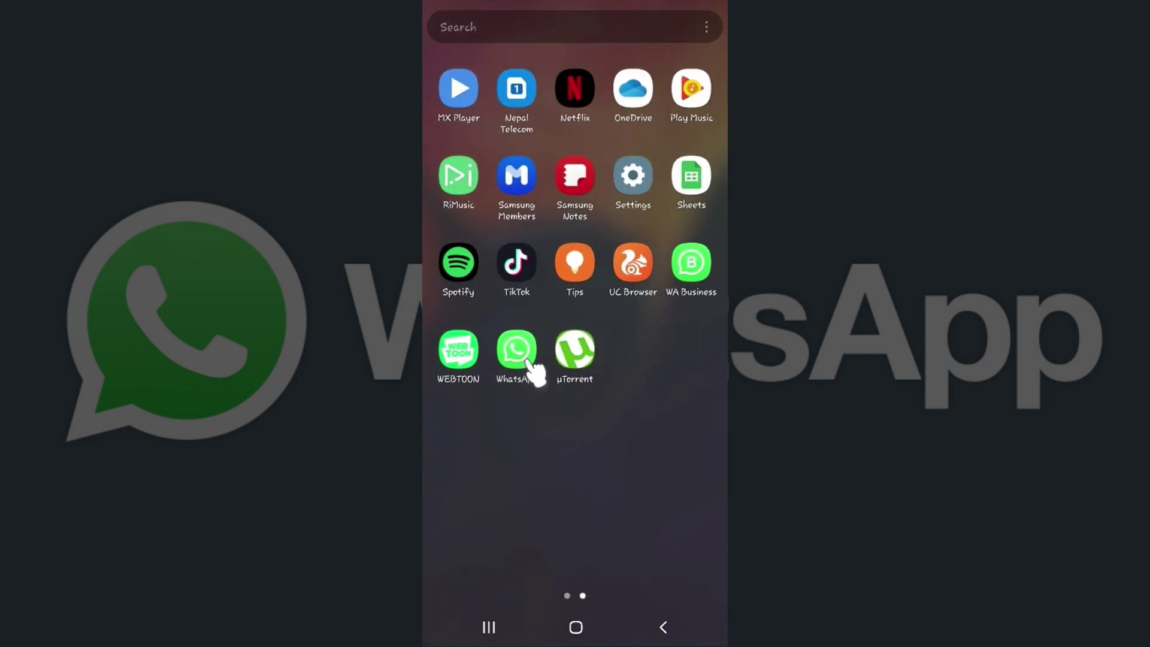
click(531, 364)
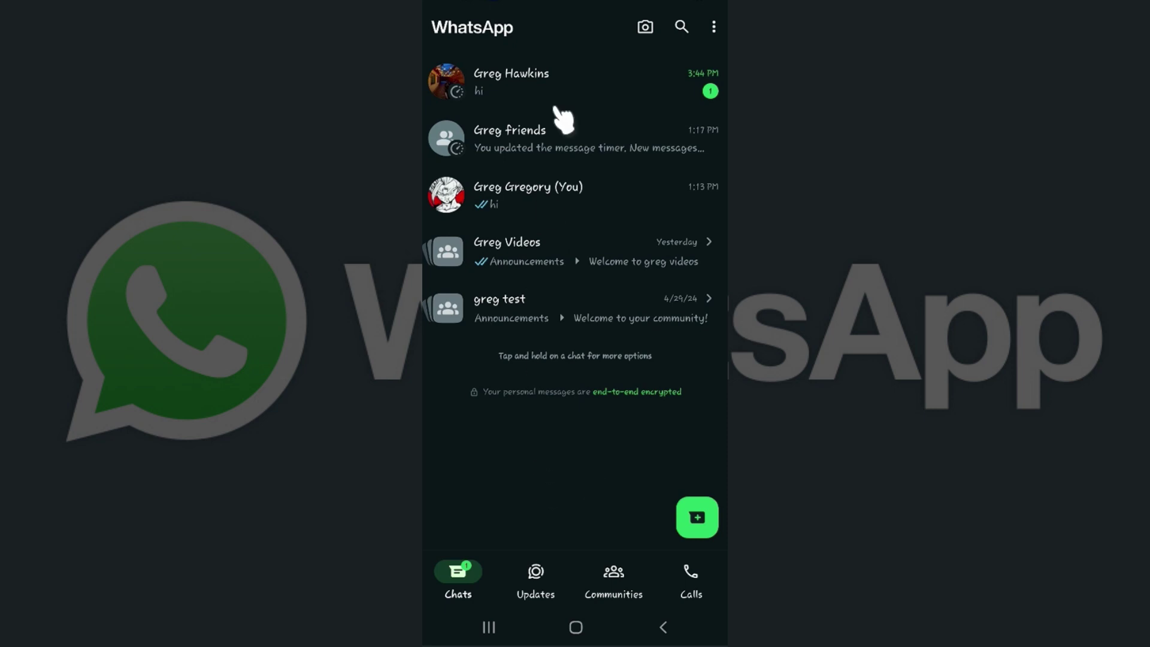
- Open WhatsApp Settings from the three-dot overflow menu
click(715, 27)
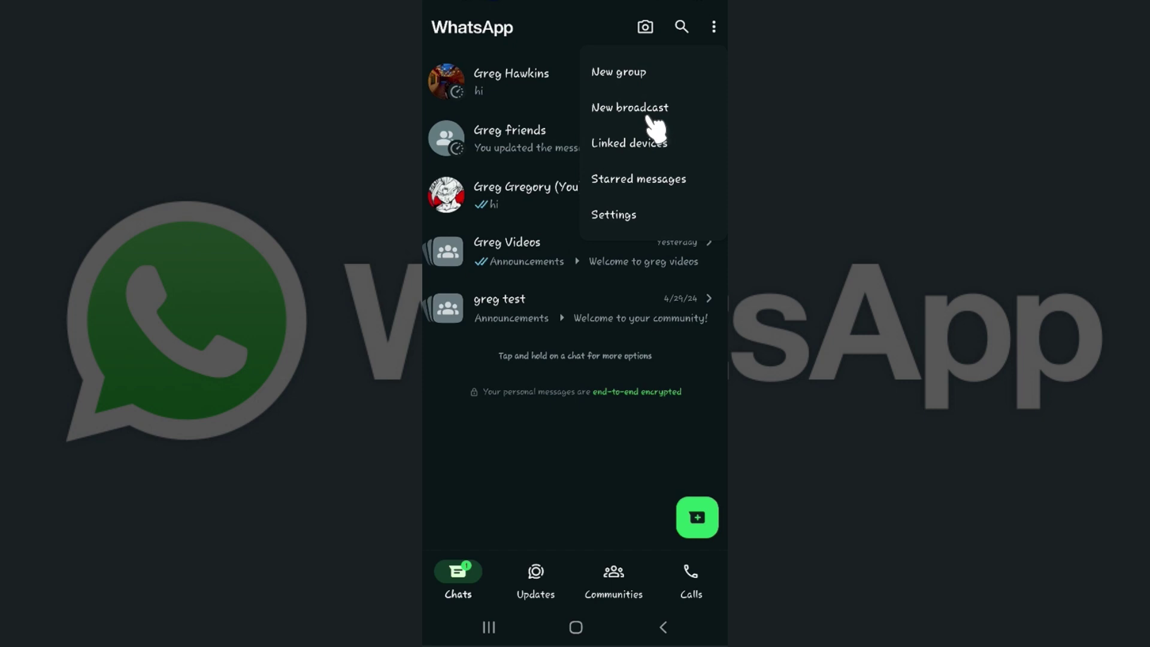
click(629, 218)
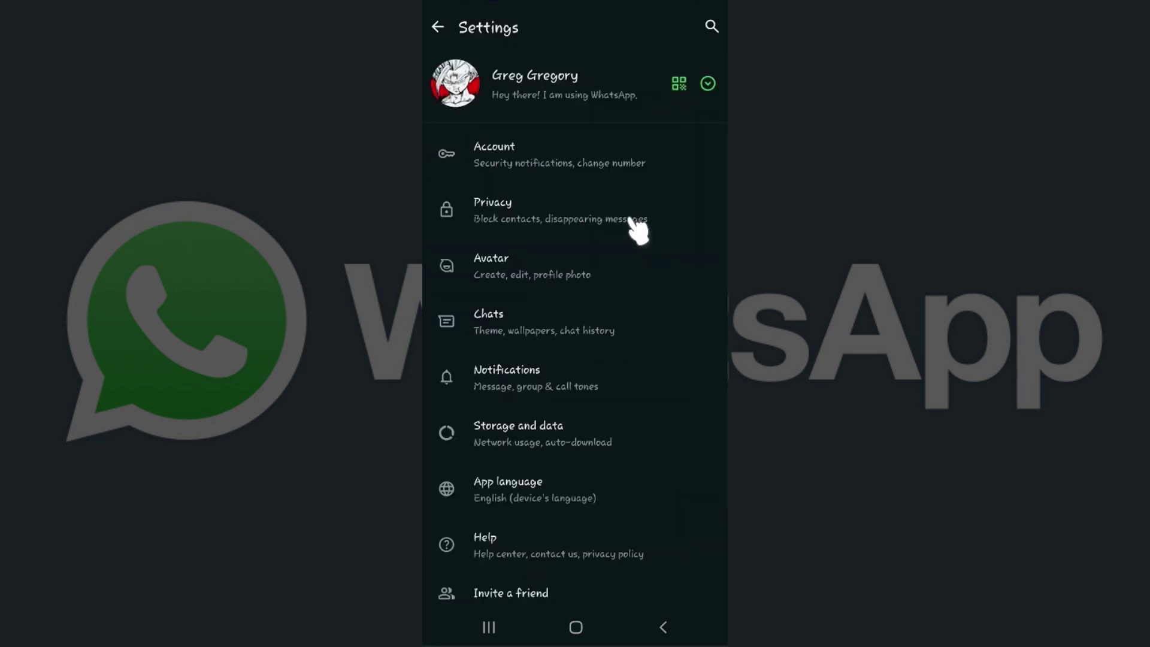
mouse_move(570, 270)
mouse_down()
mouse_move(585, 174)
mouse_move(617, 360)
mouse_up()
- Switch off the Read receipts toggle on the Privacy settings page
click(647, 216)
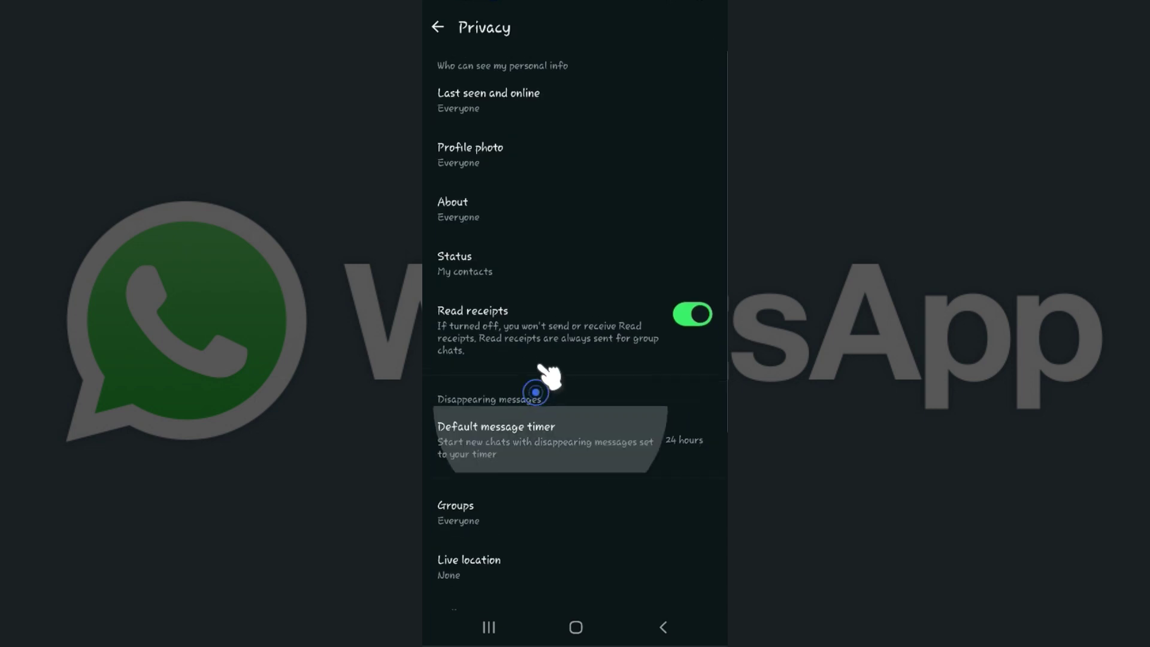
drag(545, 401, 552, 361)
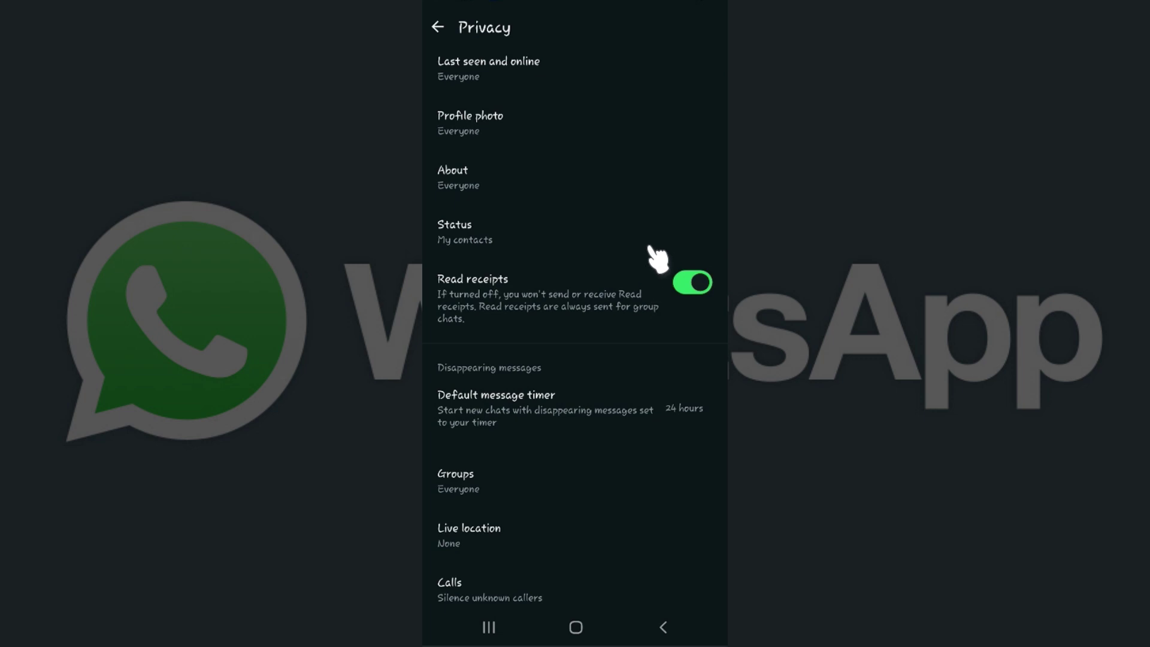
click(693, 286)
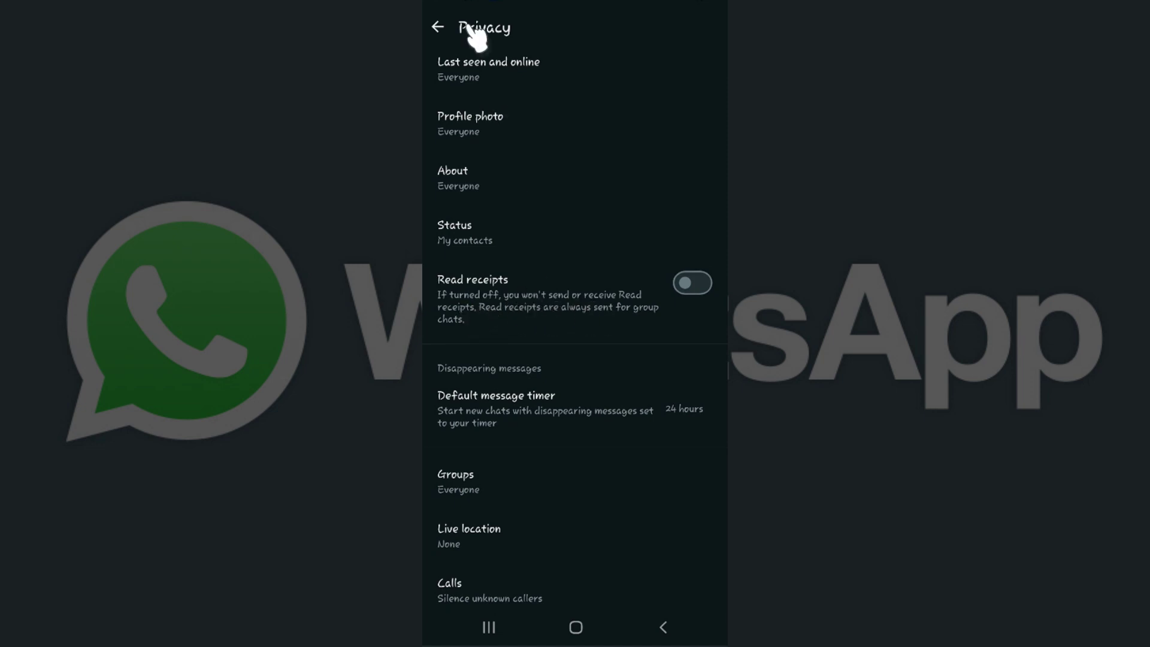
- Back out of Privacy and Settings to the WhatsApp chats list
click(440, 27)
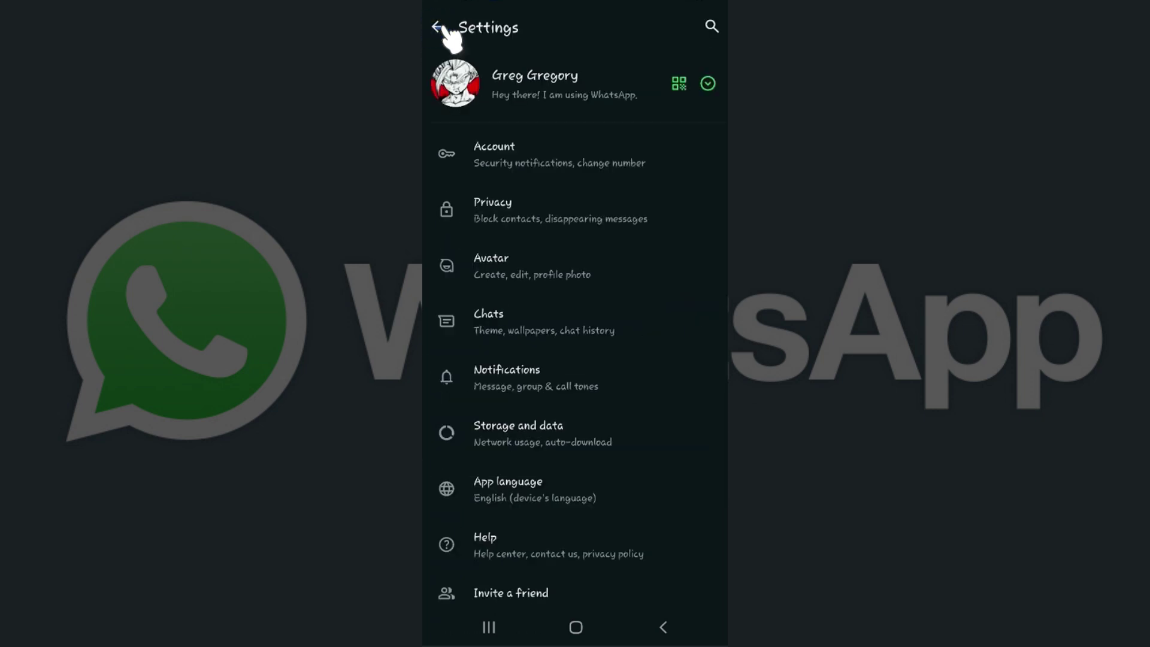
click(441, 28)
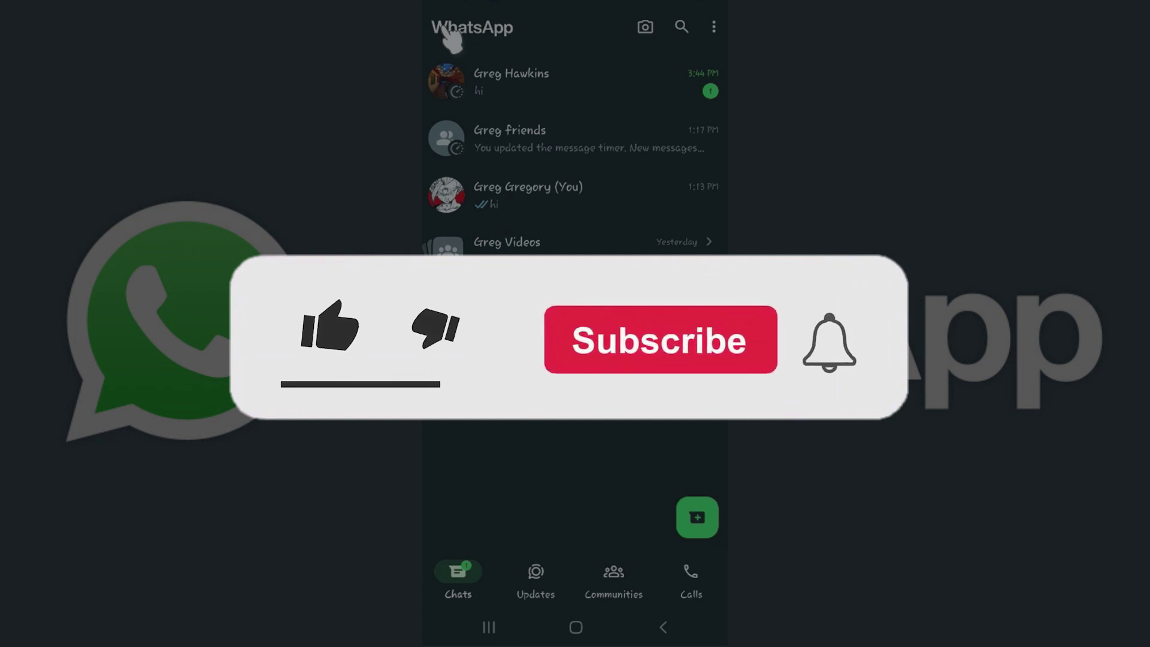